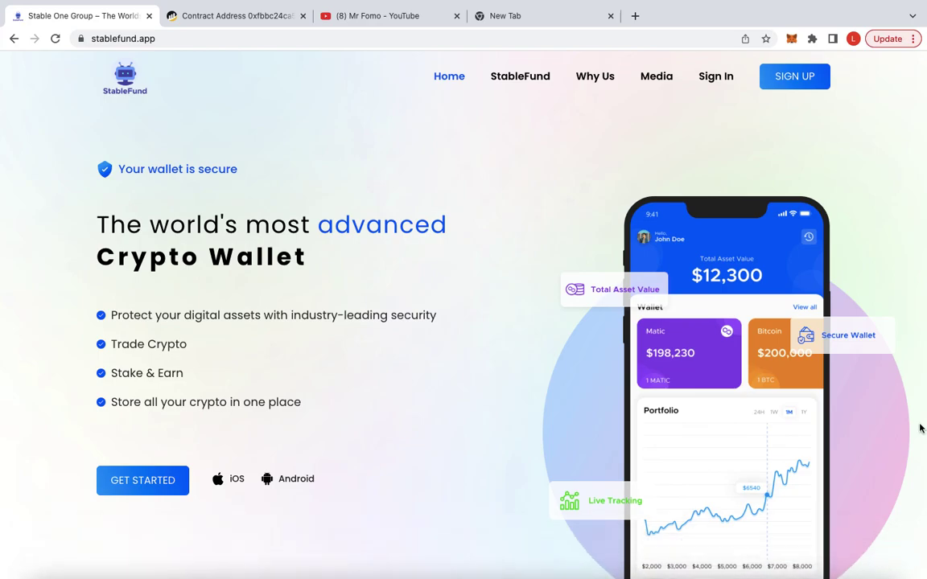
- Browse the Mr Fomo YouTube channel's uploaded videos, then bring up the BscScan contract page
{"action": "left_click", "coordinate": [352, 17]}
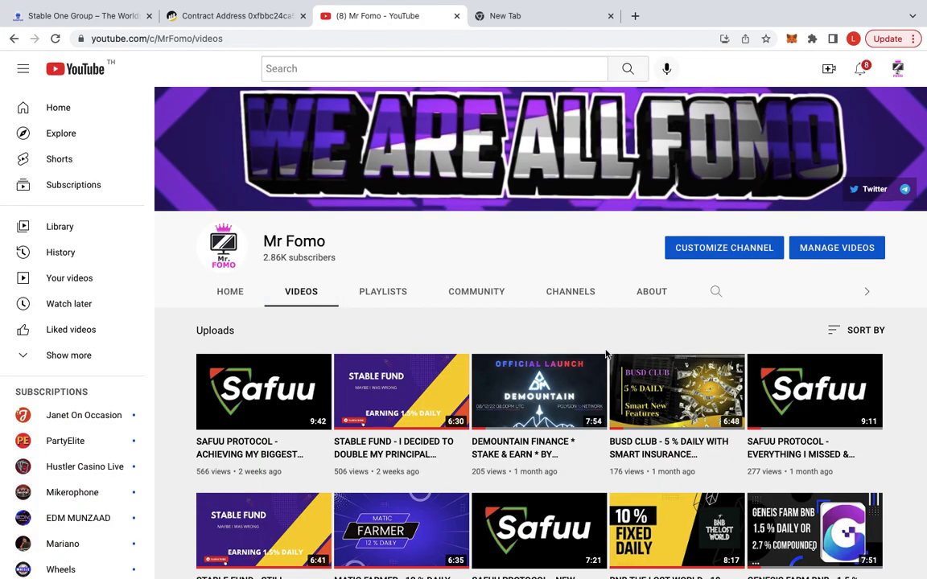
{"action": "scroll", "coordinate": [606, 352], "scroll_direction": "down", "scroll_amount": 2}
{"action": "scroll", "coordinate": [607, 353], "scroll_direction": "down", "scroll_amount": 4}
{"action": "scroll", "coordinate": [607, 355], "scroll_direction": "down", "scroll_amount": 3}
{"action": "scroll", "coordinate": [608, 355], "scroll_direction": "down", "scroll_amount": 1}
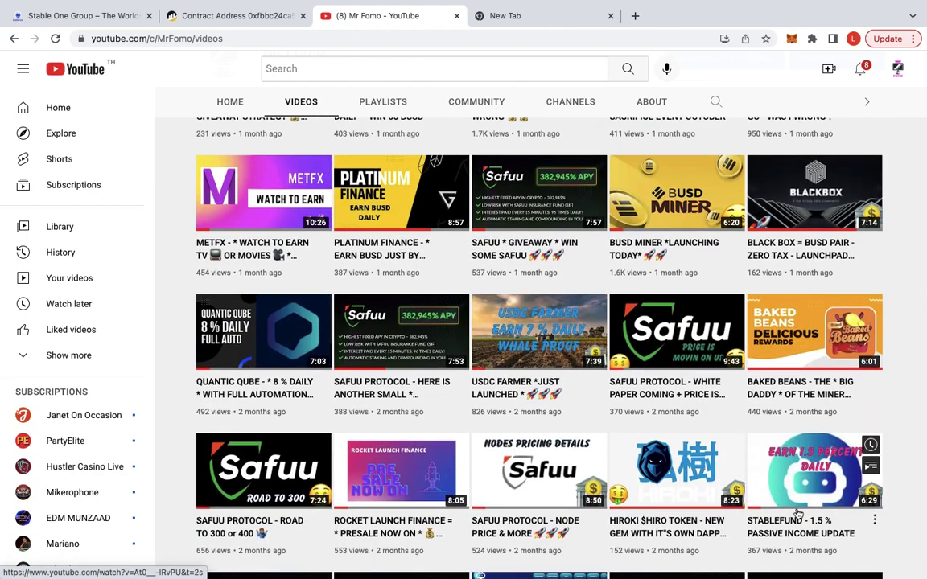
{"action": "scroll", "coordinate": [800, 509], "scroll_direction": "down", "scroll_amount": 1}
{"action": "scroll", "coordinate": [811, 347], "scroll_direction": "down", "scroll_amount": 3}
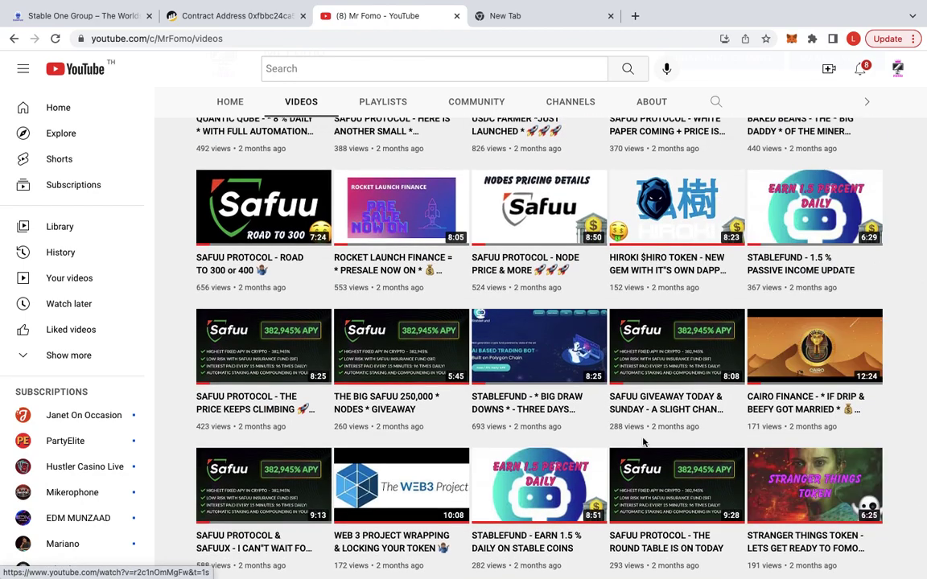
{"action": "scroll", "coordinate": [636, 439], "scroll_direction": "down", "scroll_amount": 2}
{"action": "scroll", "coordinate": [561, 420], "scroll_direction": "down", "scroll_amount": 3}
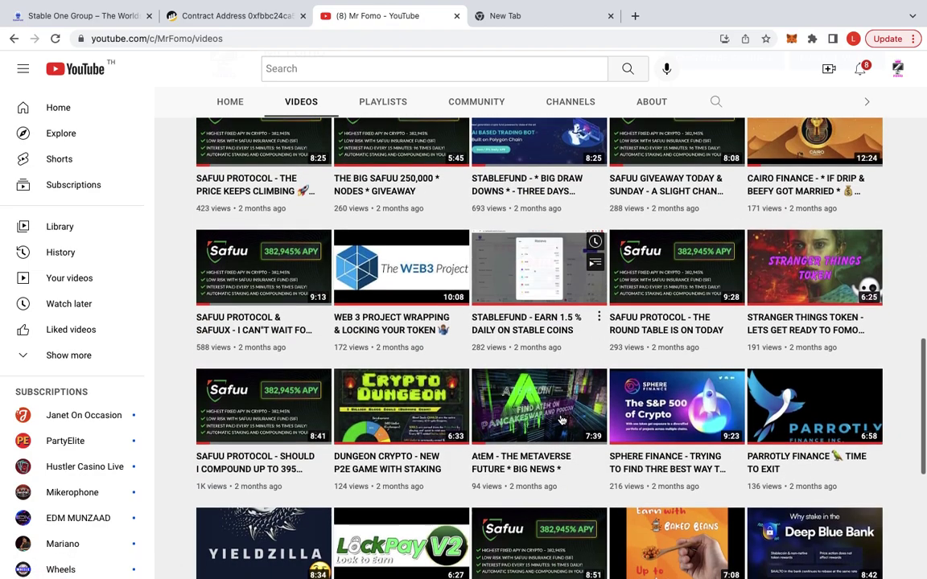
{"action": "scroll", "coordinate": [554, 346], "scroll_direction": "up", "scroll_amount": 2}
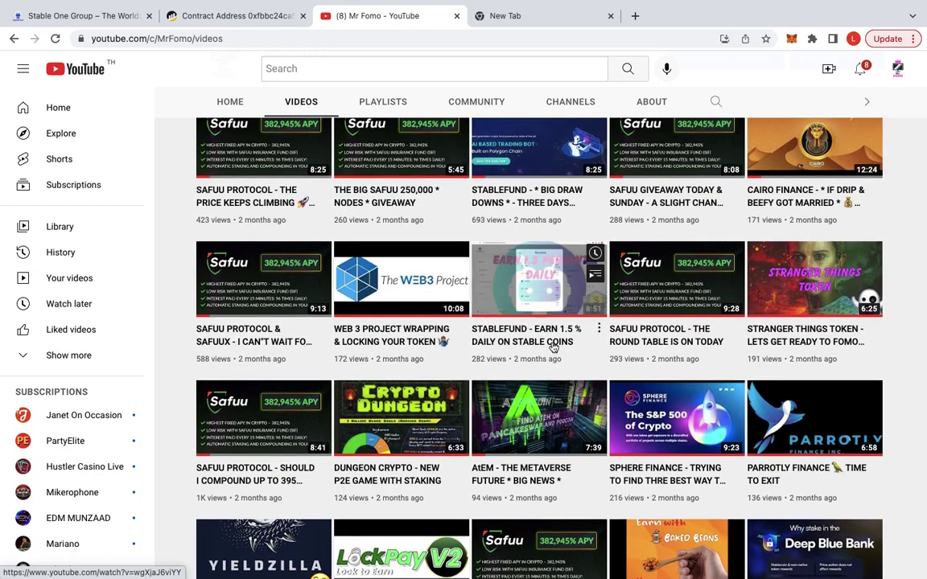
{"action": "scroll", "coordinate": [513, 350], "scroll_direction": "up", "scroll_amount": 2}
{"action": "scroll", "coordinate": [512, 350], "scroll_direction": "up", "scroll_amount": 5}
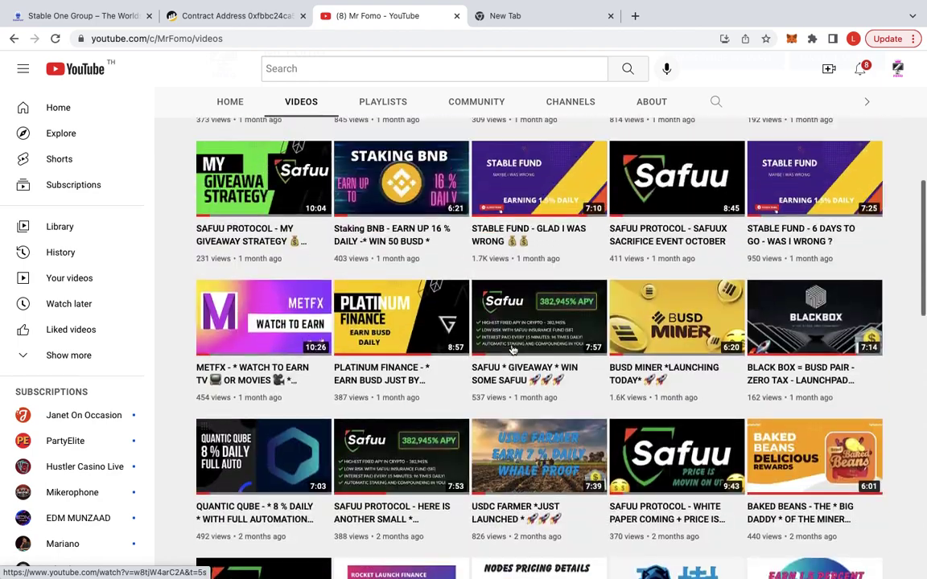
{"action": "scroll", "coordinate": [512, 350], "scroll_direction": "up", "scroll_amount": 2}
{"action": "scroll", "coordinate": [512, 349], "scroll_direction": "up", "scroll_amount": 1}
{"action": "scroll", "coordinate": [512, 351], "scroll_direction": "up", "scroll_amount": 5}
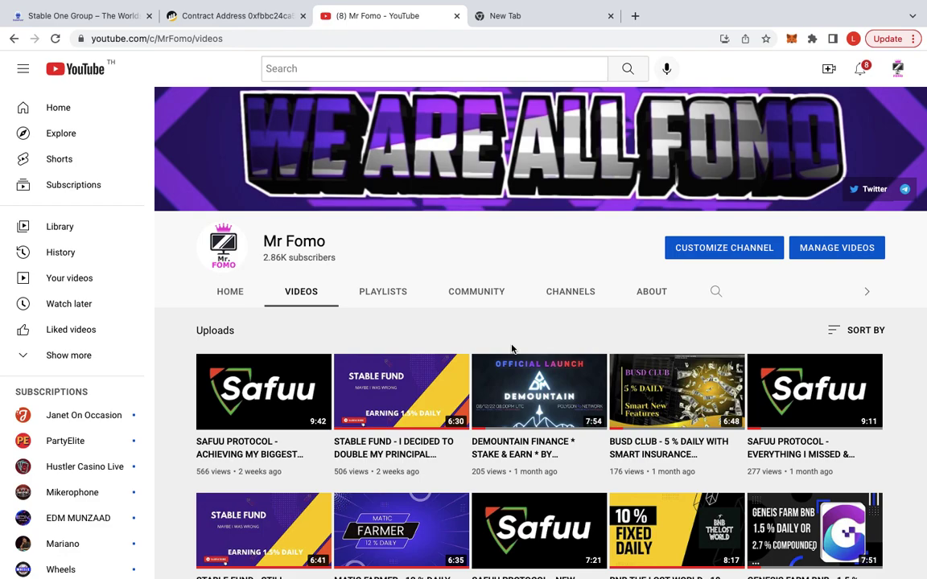
{"action": "left_click", "coordinate": [230, 15]}
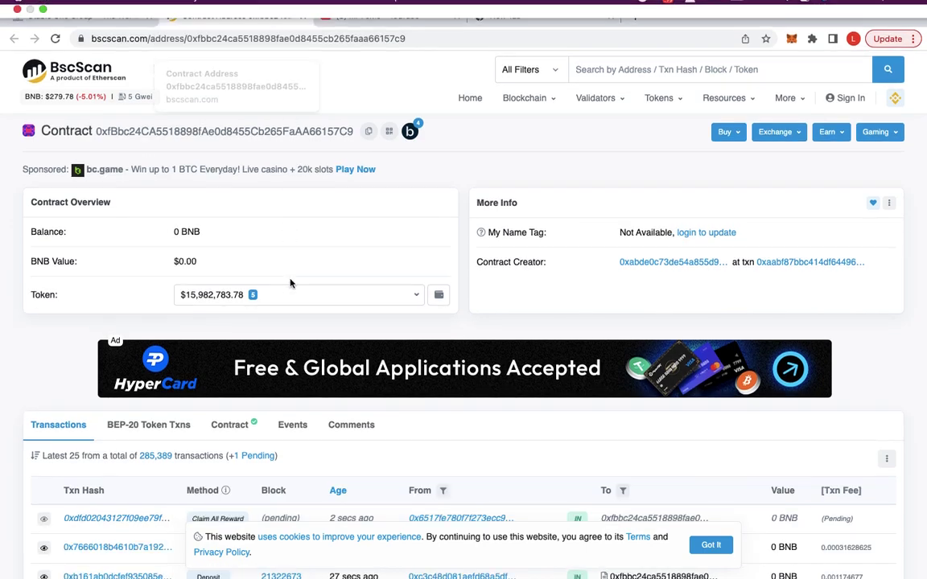
- Close the BscScan contract page and sign in on the StableFund dashboard
{"action": "left_click", "coordinate": [302, 15]}
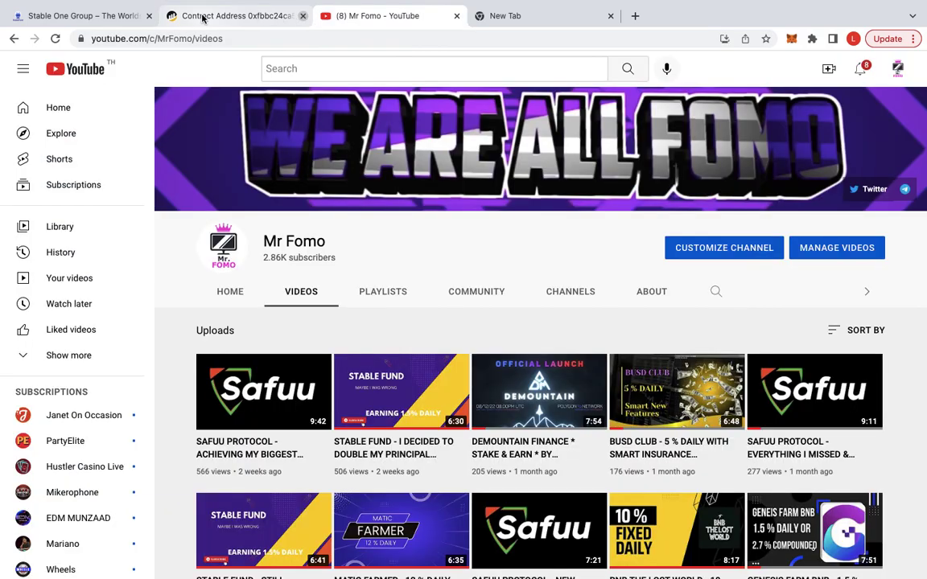
{"action": "left_click", "coordinate": [89, 18]}
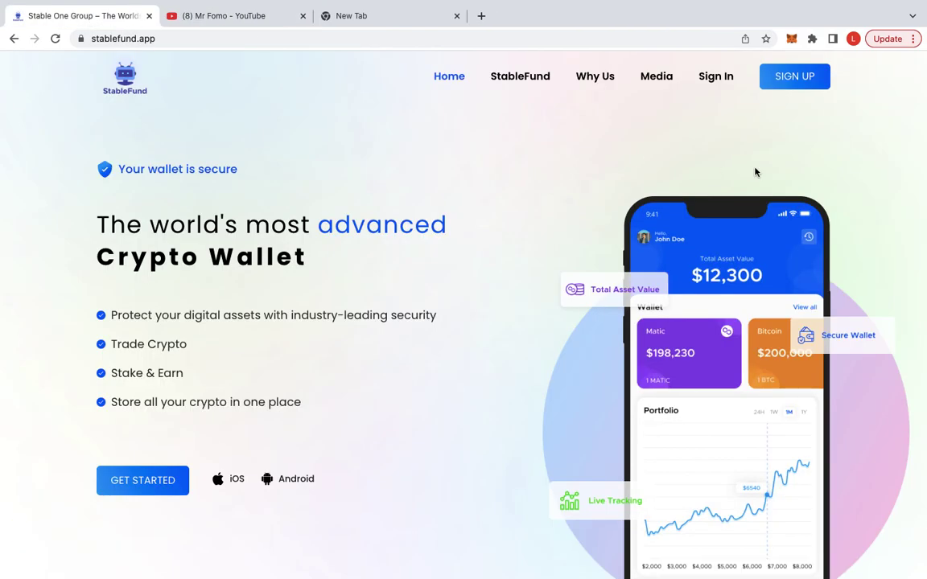
{"action": "left_click", "coordinate": [704, 78]}
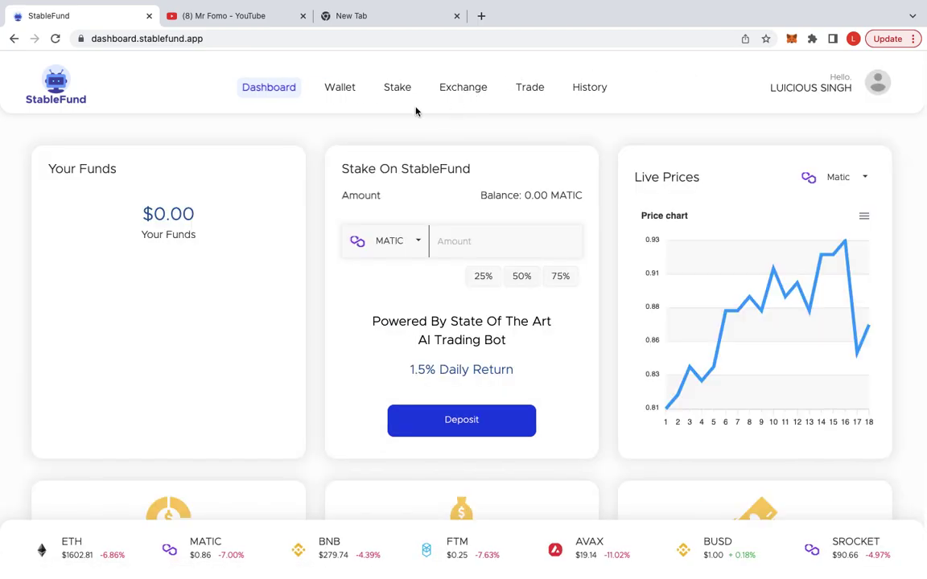
- View the 960.3, 970 and 970 MATIC deposit history on the Stake page, then the rewards calculator
{"action": "left_click", "coordinate": [398, 92]}
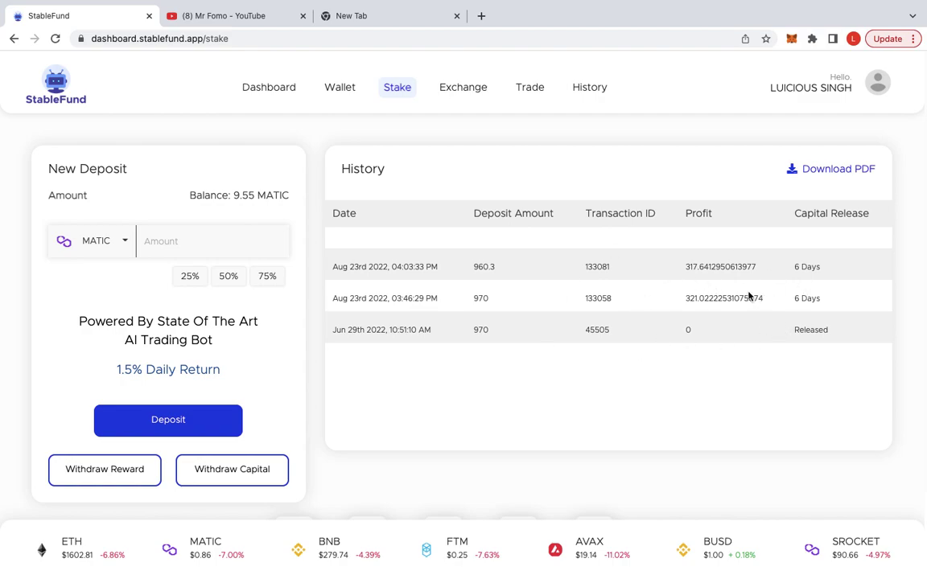
{"action": "scroll", "coordinate": [692, 378], "scroll_direction": "down", "scroll_amount": 3}
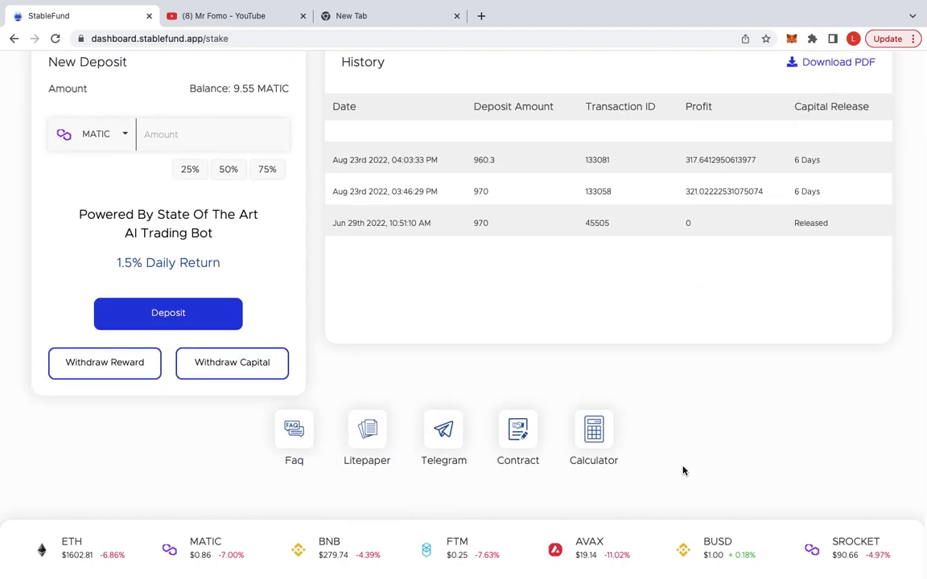
{"action": "left_click", "coordinate": [600, 448]}
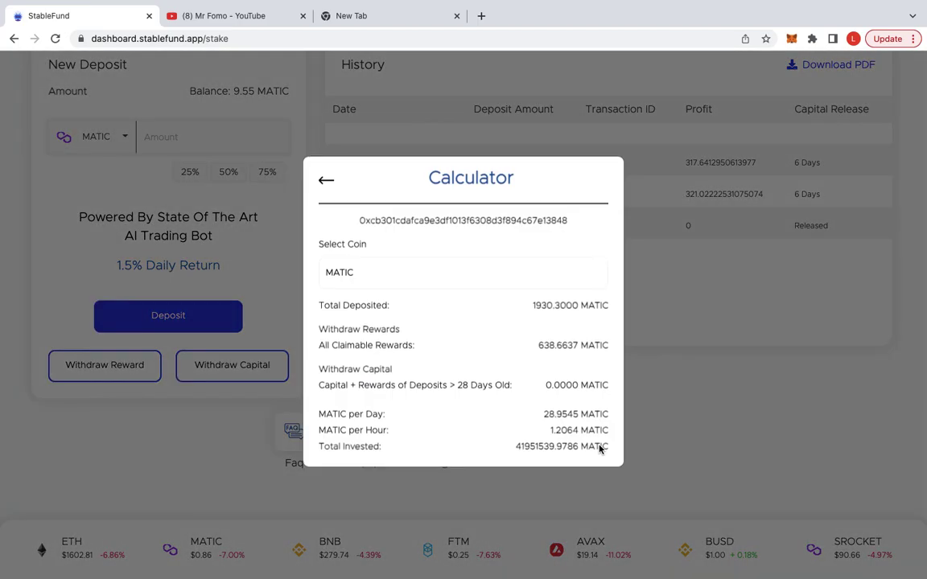
{"action": "triple_click", "coordinate": [543, 304]}
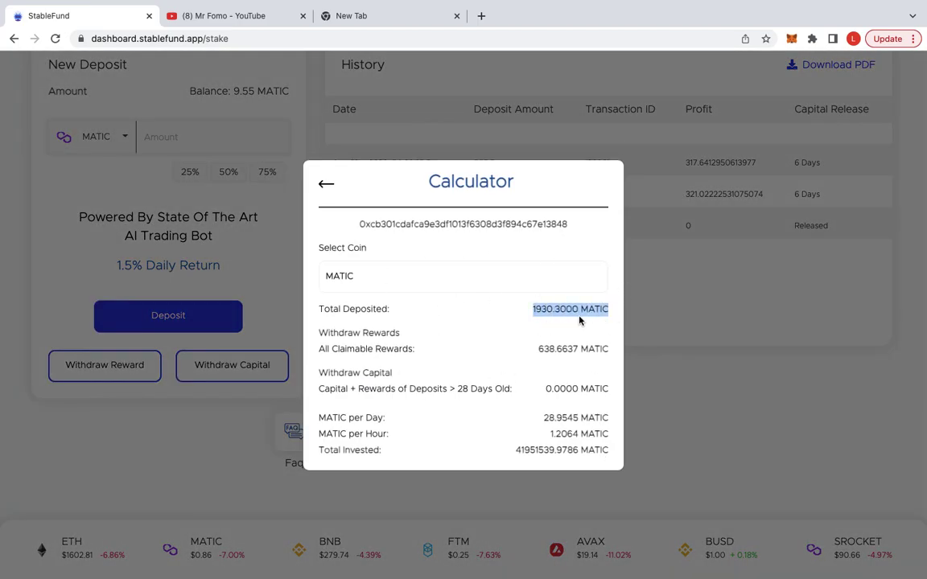
{"action": "left_click", "coordinate": [592, 320]}
{"action": "left_click_drag", "start_coordinate": [532, 352], "coordinate": [603, 358]}
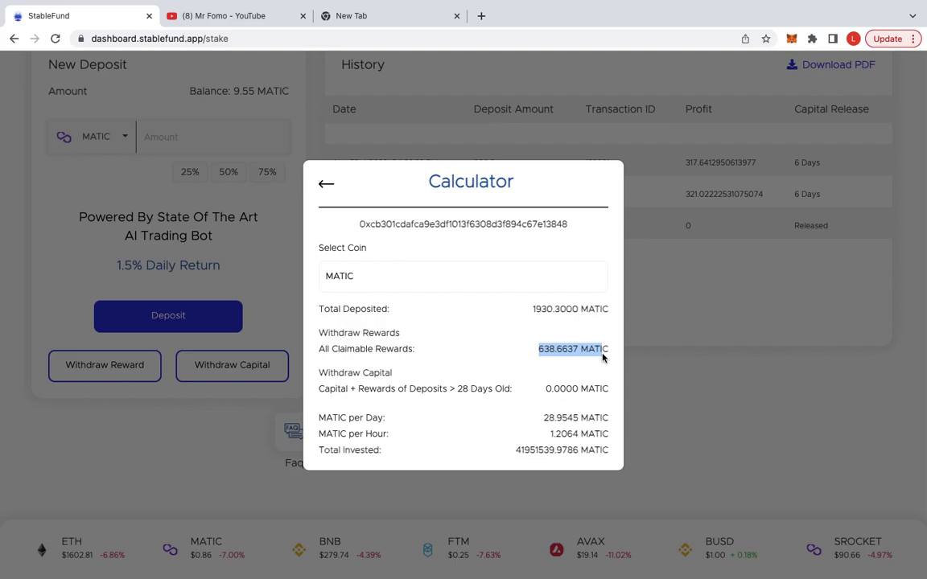
{"action": "left_click", "coordinate": [495, 313]}
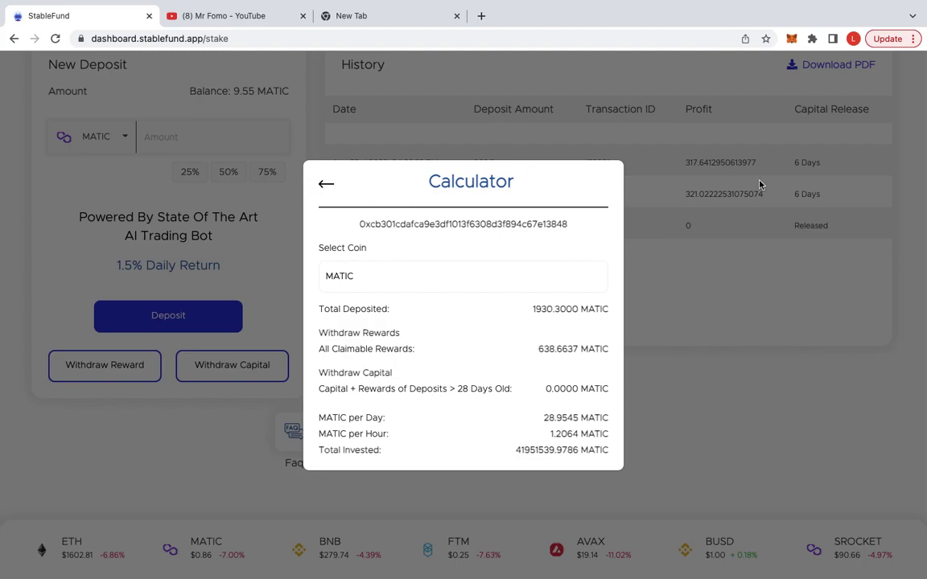
{"action": "left_click", "coordinate": [324, 186]}
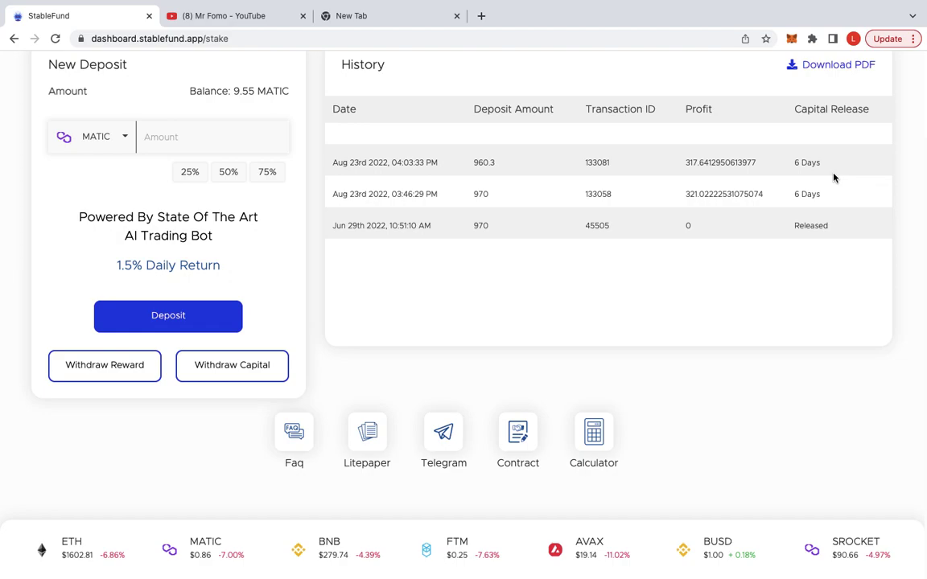
{"action": "scroll", "coordinate": [834, 177], "scroll_direction": "up", "scroll_amount": 3}
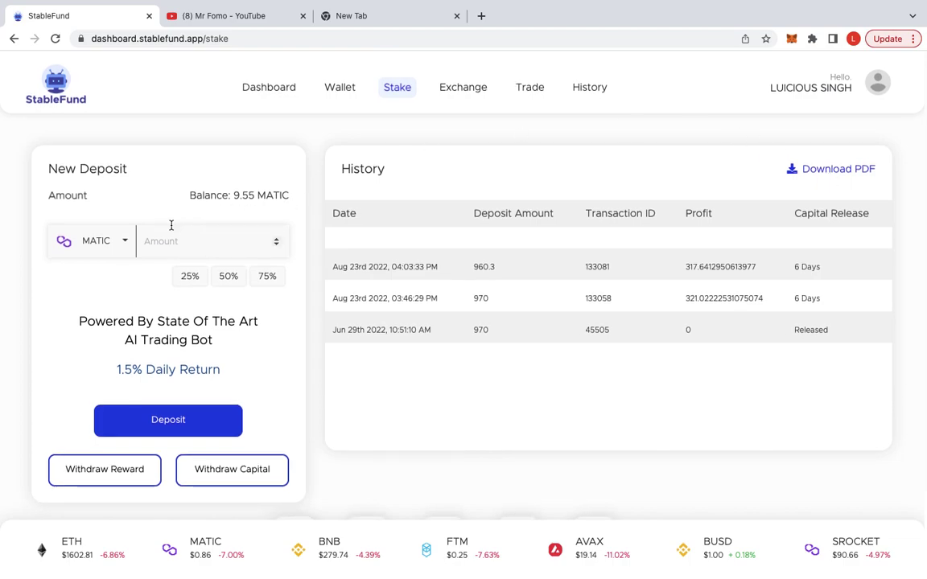
- Switch the New Deposit currency to BUSD to show the 30.00 BUSD balance
{"action": "left_click", "coordinate": [118, 243]}
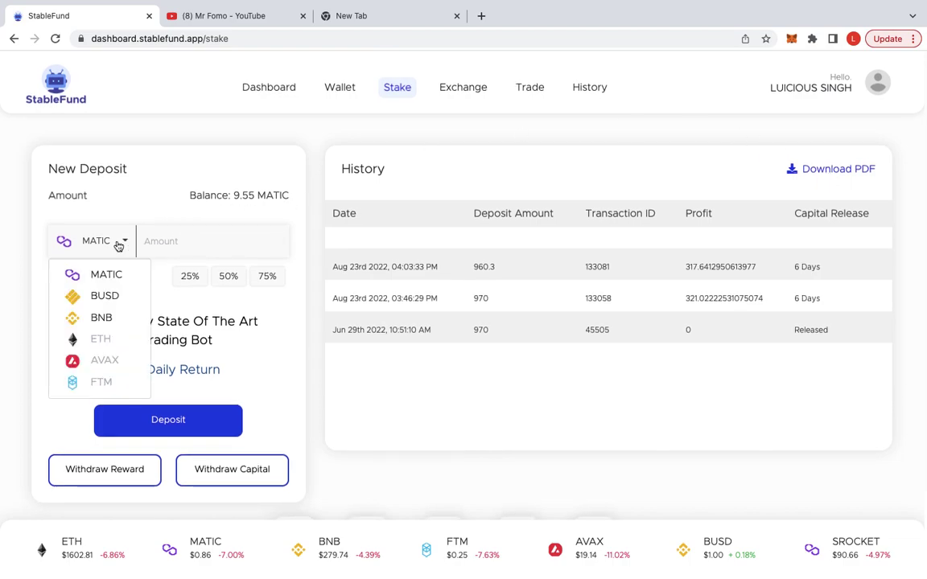
{"action": "left_click", "coordinate": [119, 297]}
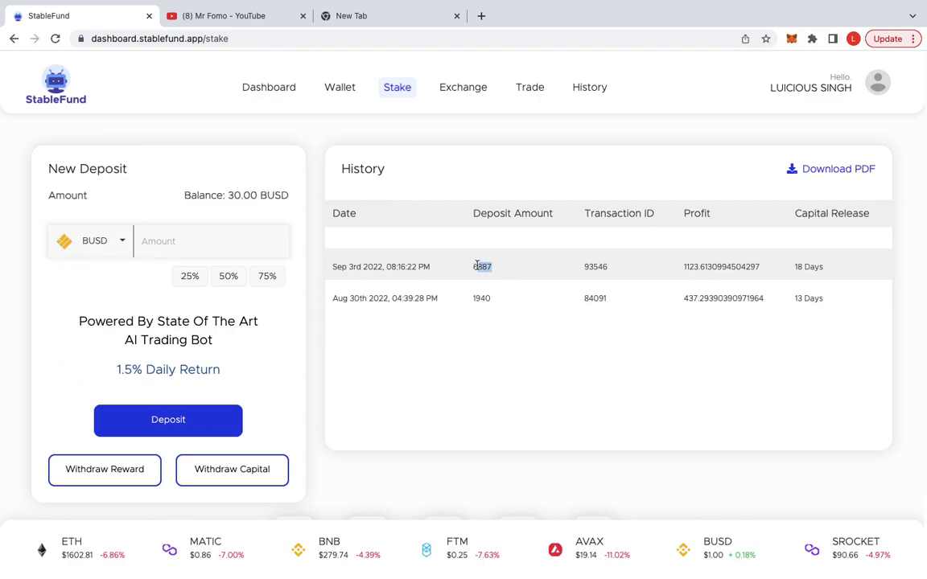
{"action": "left_click", "coordinate": [563, 277]}
- Review the BUSD history's 1940 deposit and first-row profit, then reopen the rewards calculator
{"action": "left_click_drag", "start_coordinate": [471, 298], "coordinate": [532, 303]}
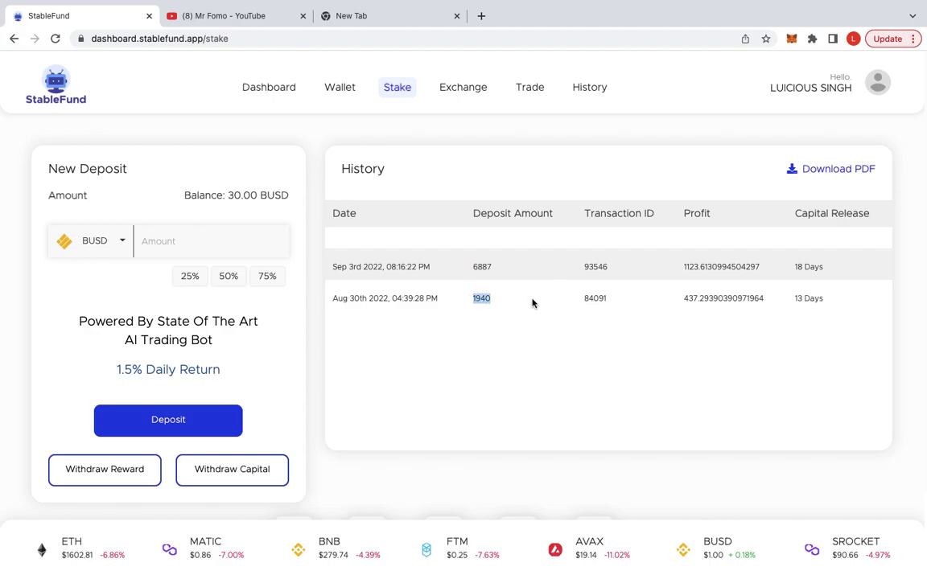
{"action": "left_click", "coordinate": [499, 348]}
{"action": "scroll", "coordinate": [801, 336], "scroll_direction": "down", "scroll_amount": 1}
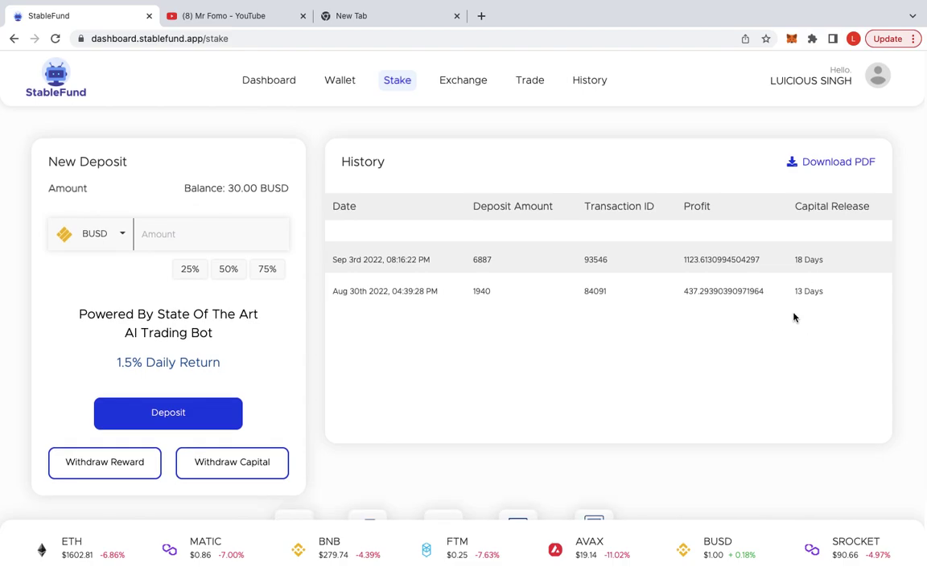
{"action": "left_click_drag", "start_coordinate": [700, 260], "coordinate": [759, 260]}
{"action": "left_click", "coordinate": [793, 263]}
{"action": "scroll", "coordinate": [802, 295], "scroll_direction": "down", "scroll_amount": 3}
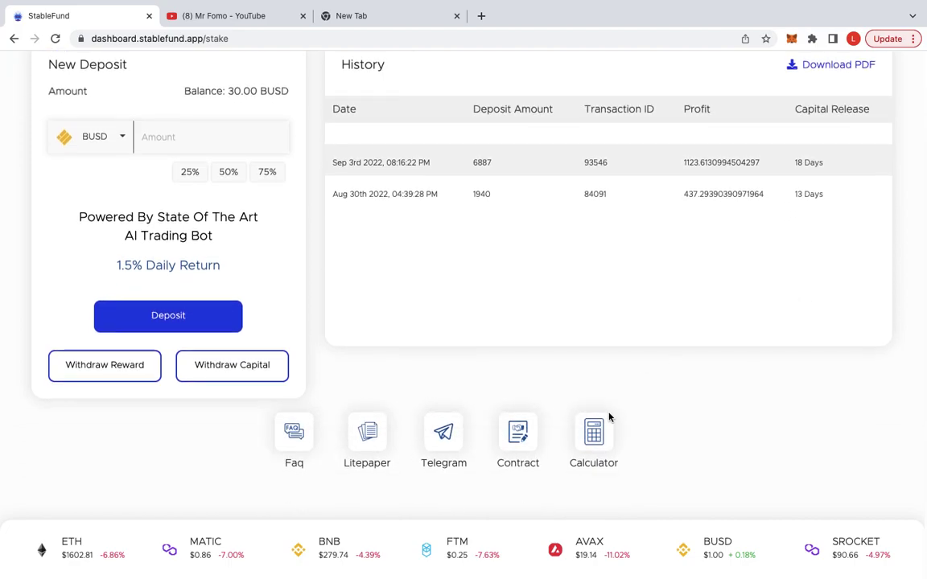
{"action": "left_click", "coordinate": [595, 429]}
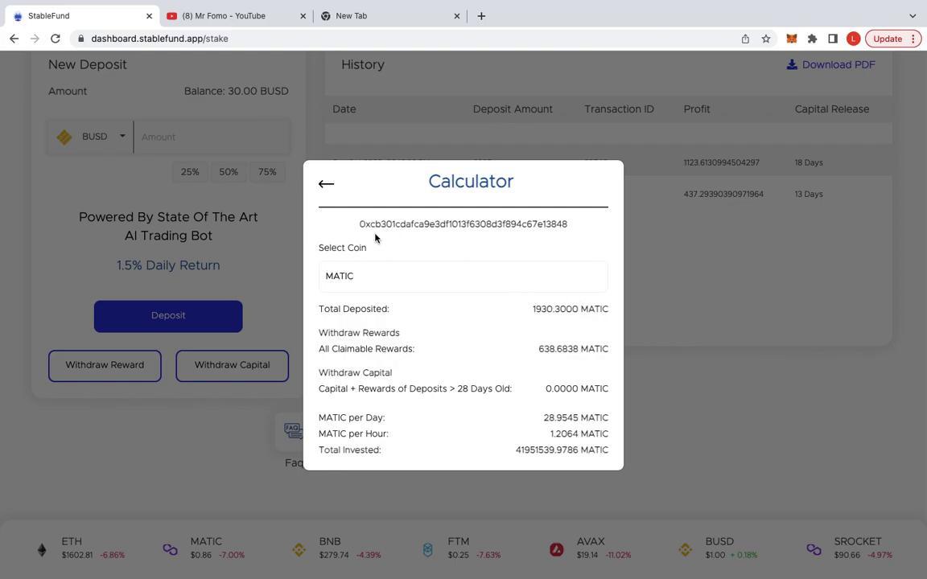
{"action": "left_click", "coordinate": [357, 278]}
{"action": "left_click", "coordinate": [358, 331]}
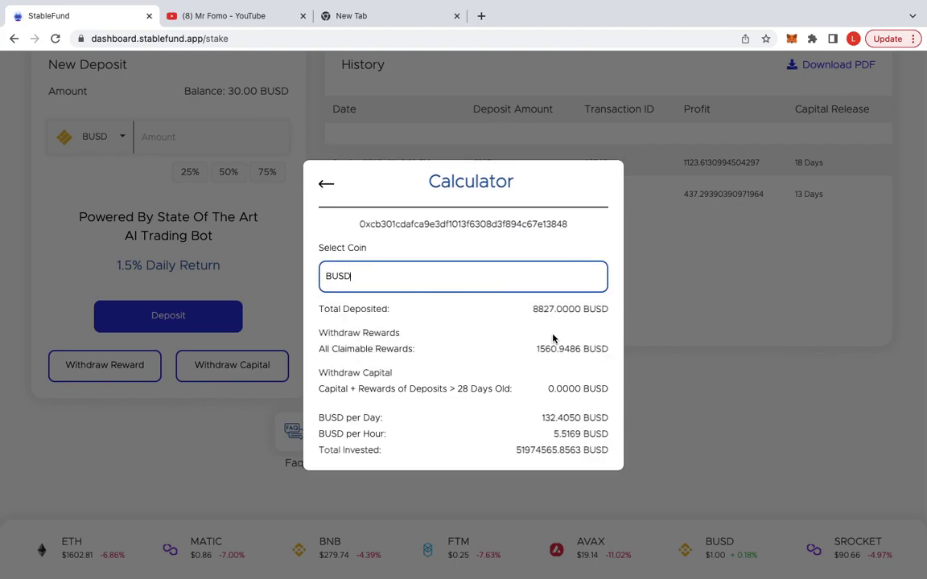
{"action": "left_click", "coordinate": [529, 309]}
{"action": "left_click_drag", "start_coordinate": [530, 309], "coordinate": [559, 309]}
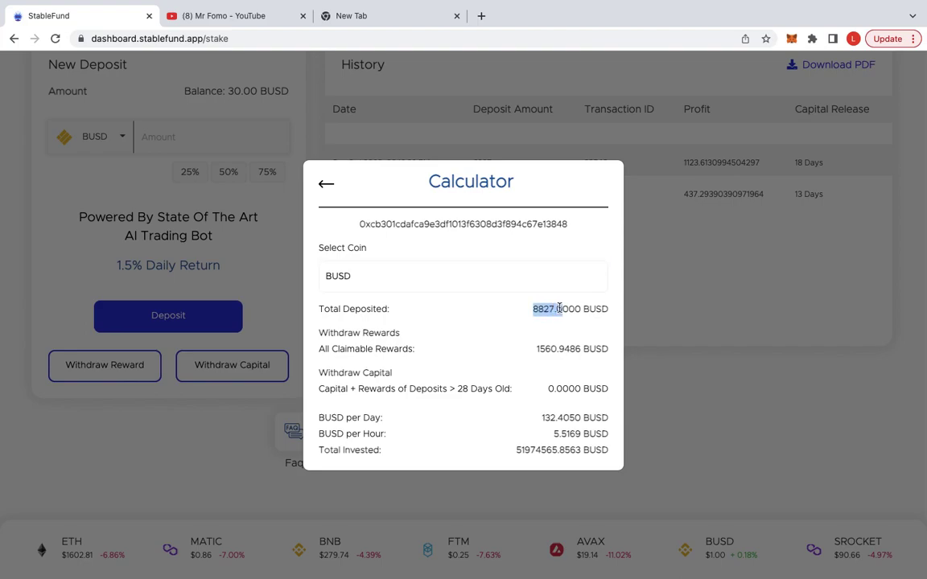
{"action": "triple_click", "coordinate": [558, 348]}
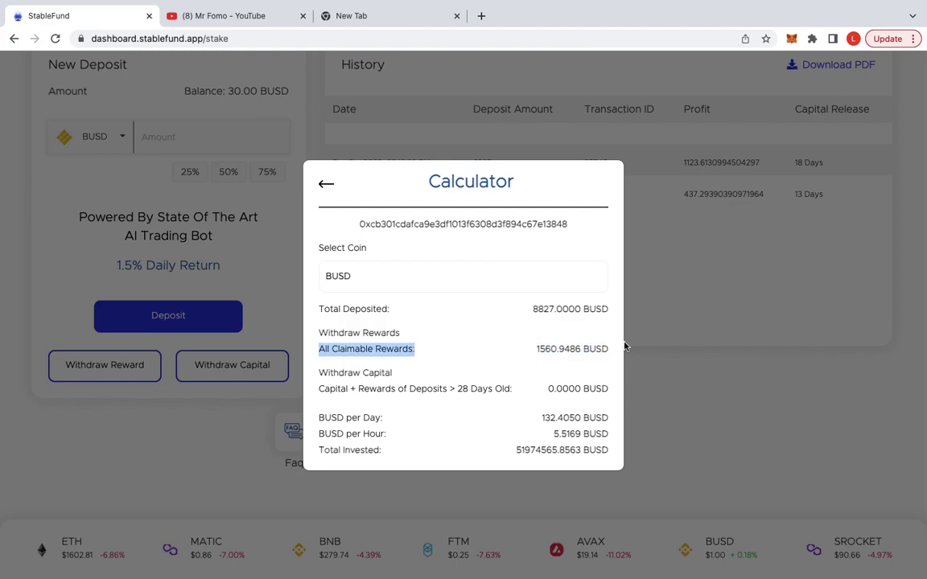
{"action": "left_click", "coordinate": [548, 370]}
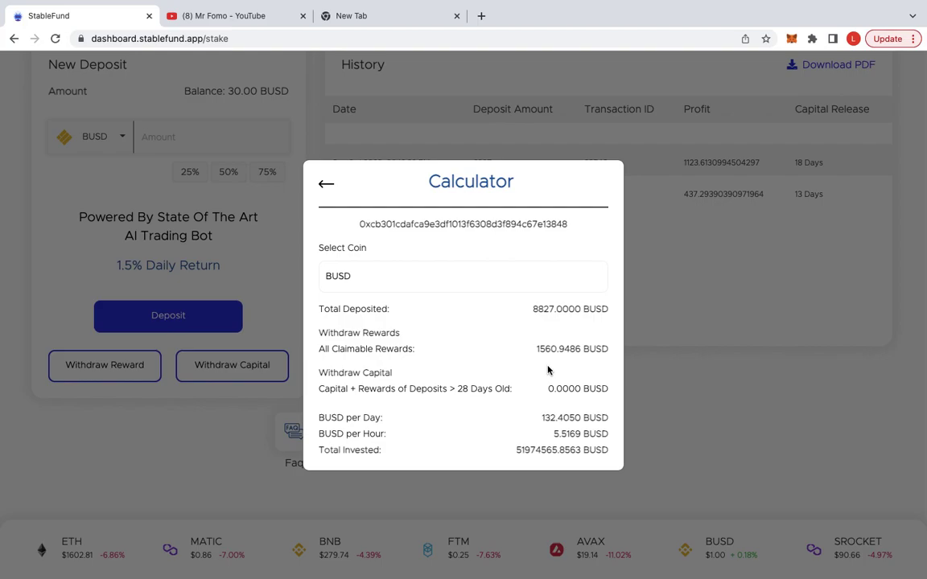
{"action": "left_click", "coordinate": [325, 183]}
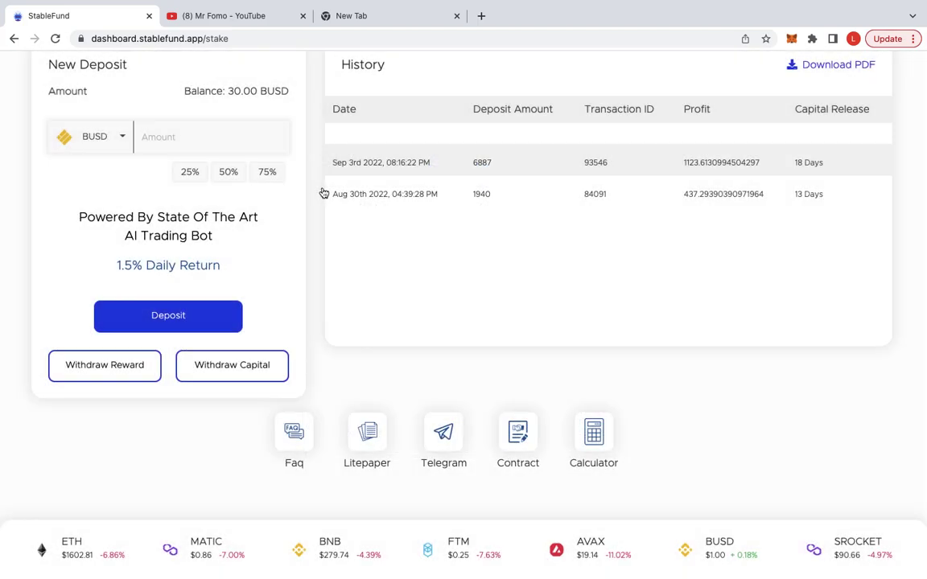
{"action": "left_click", "coordinate": [521, 445]}
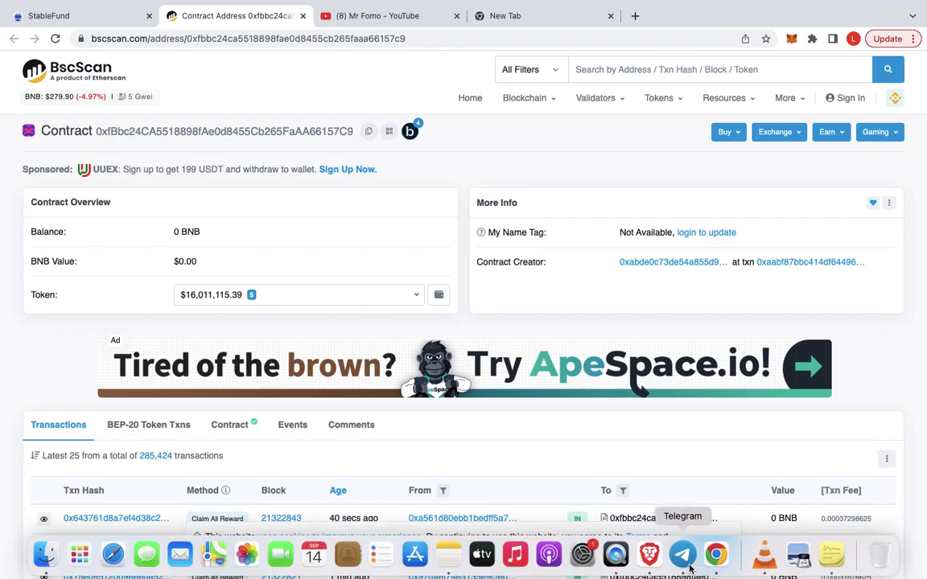
- After checking the contract's $16,011,115.39 token value on BscScan, bring Telegram to the front
{"action": "left_click", "coordinate": [682, 555]}
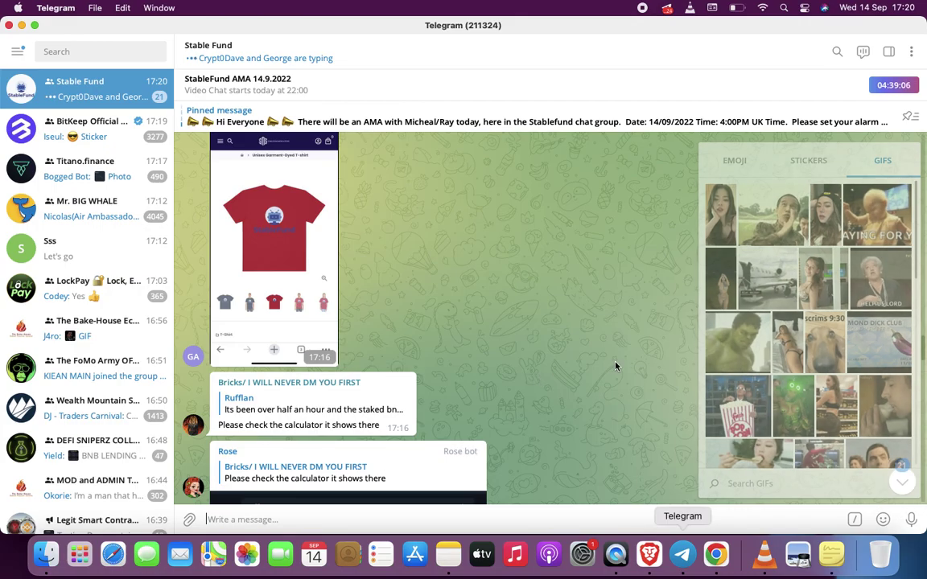
- Jump to the newest Stable Fund messages, including the calculator announcement, then return to the browser
{"action": "left_click", "coordinate": [903, 488]}
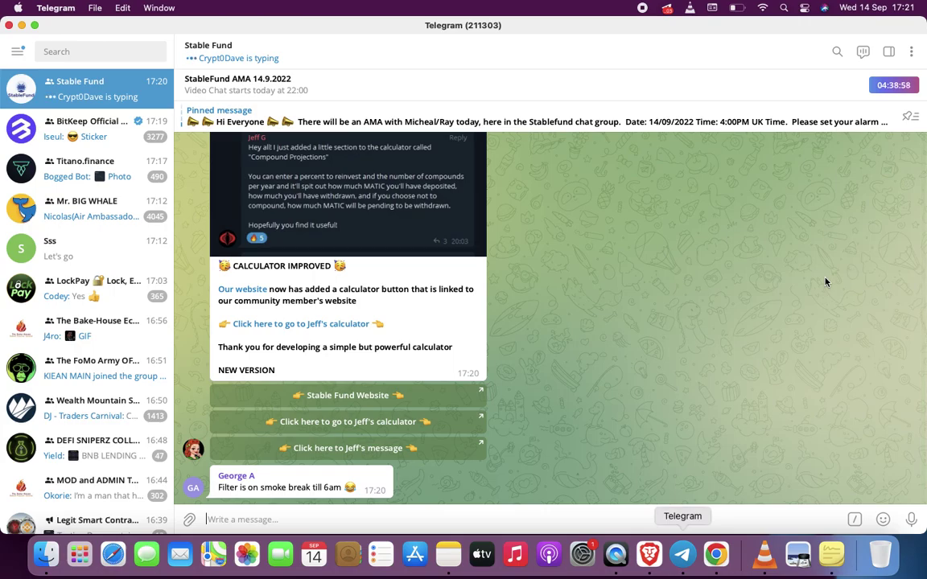
{"action": "left_click", "coordinate": [716, 554]}
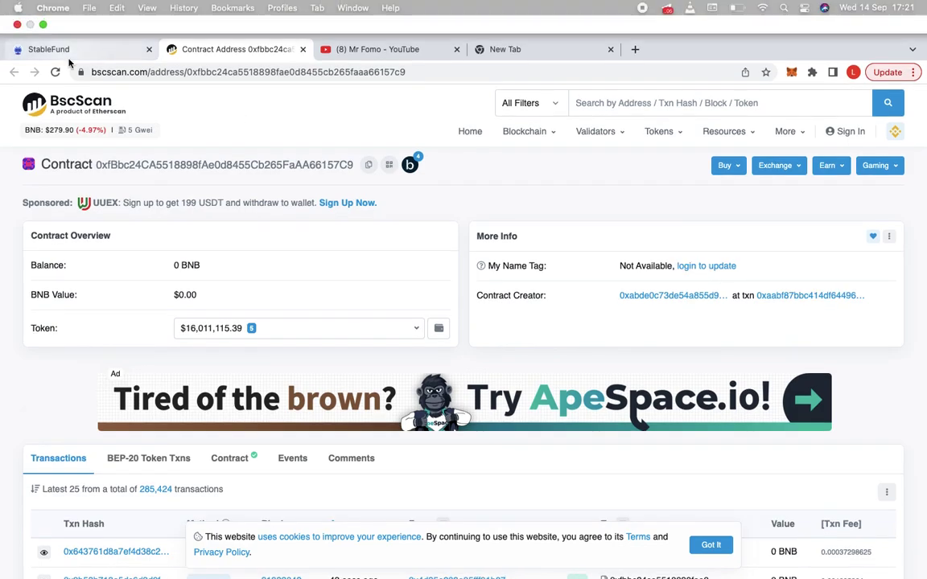
- Return from BscScan to the StableFund stake page showing the 30.00 BUSD balance
{"action": "left_click", "coordinate": [48, 16]}
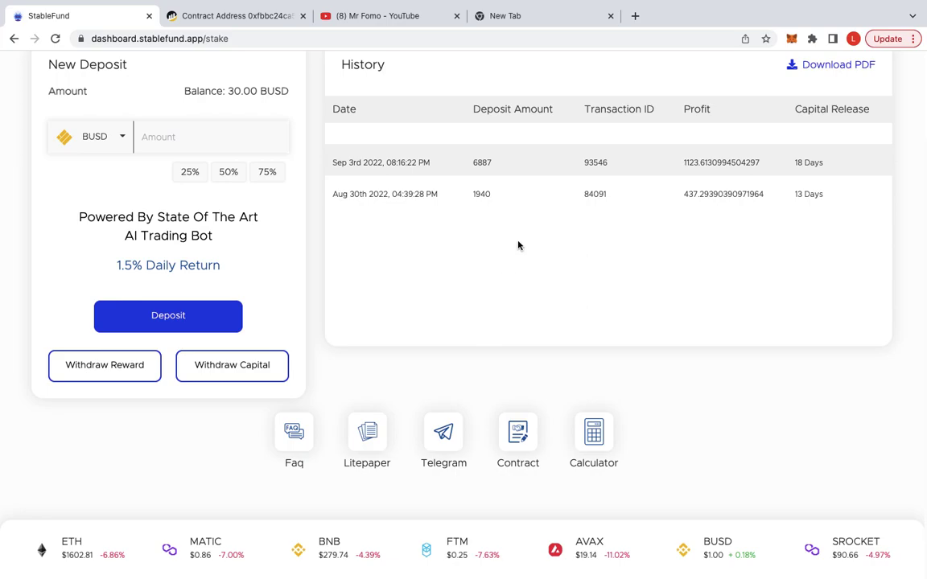
{"action": "left_click", "coordinate": [382, 23]}
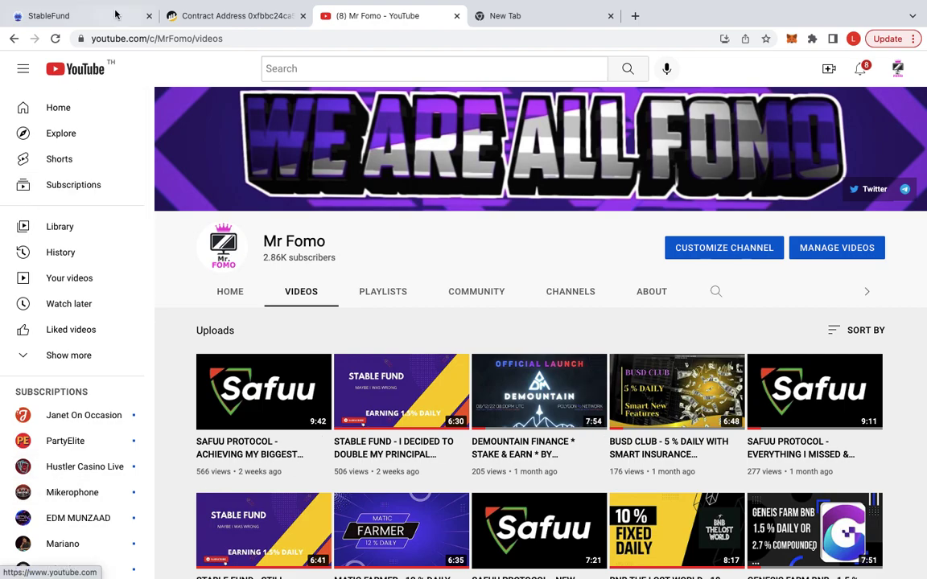
{"action": "left_click", "coordinate": [114, 15]}
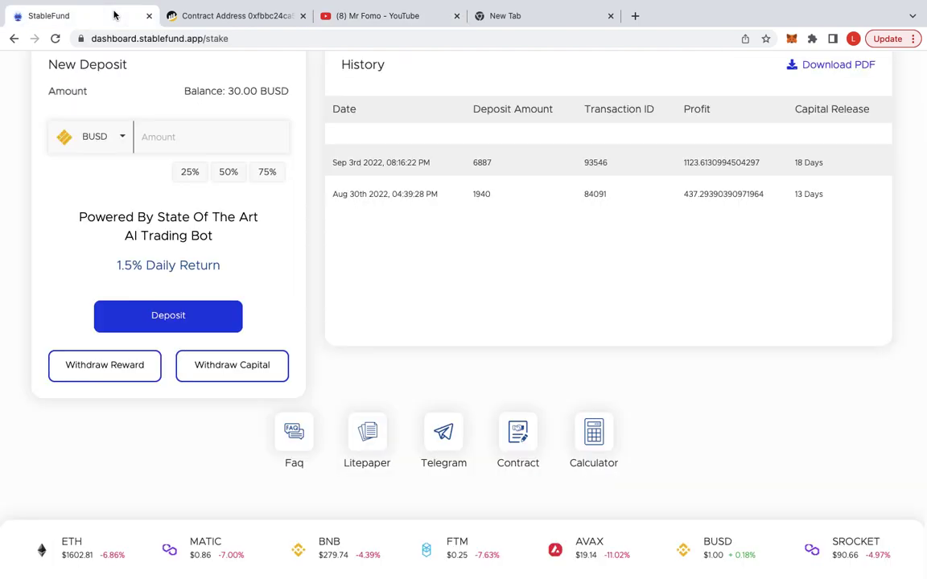